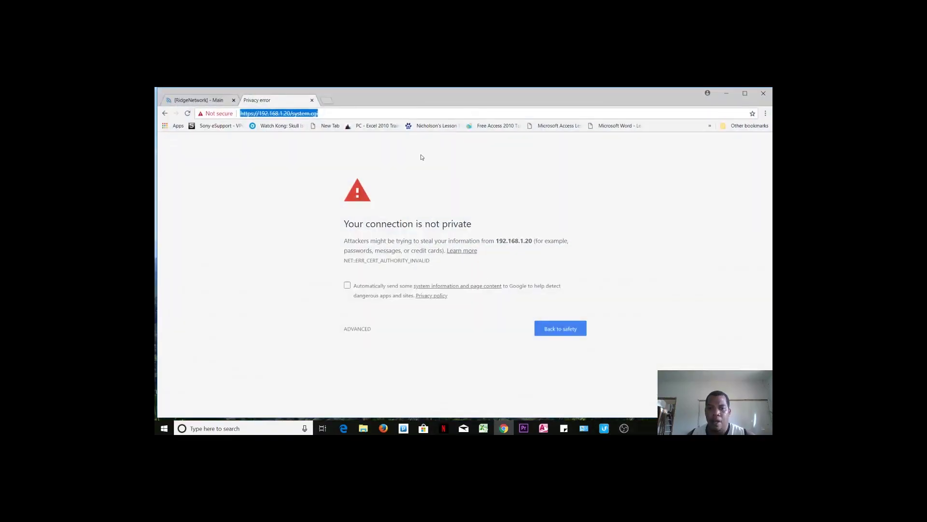
pyautogui.click(325, 114)
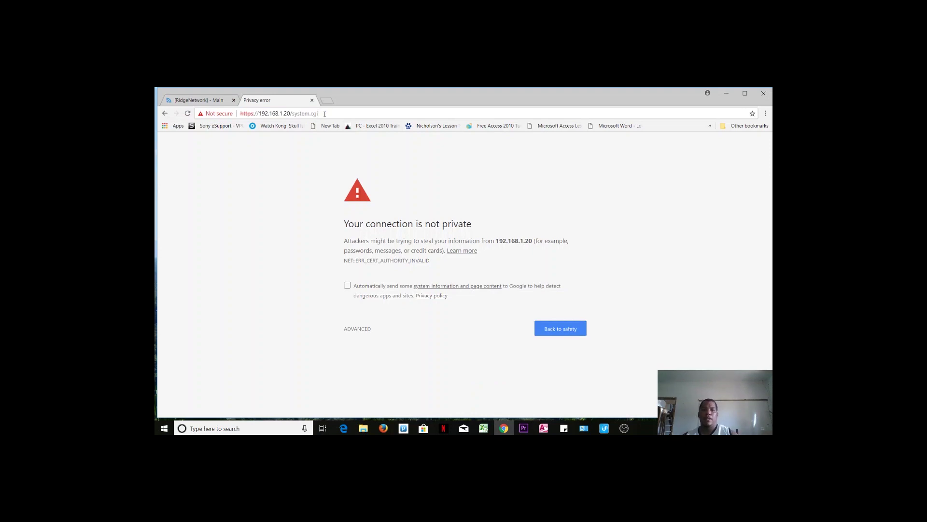
pyautogui.click(325, 114)
pyautogui.press('End')
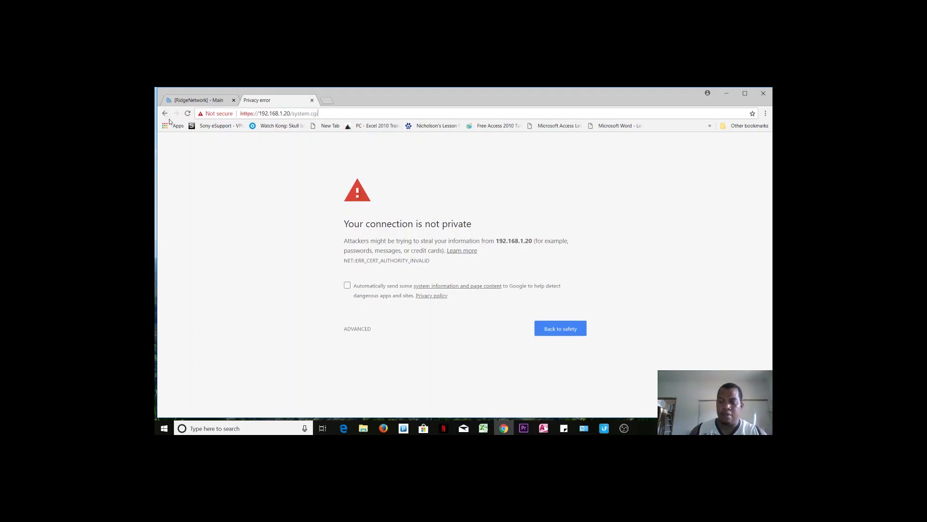
pyautogui.press('Up')
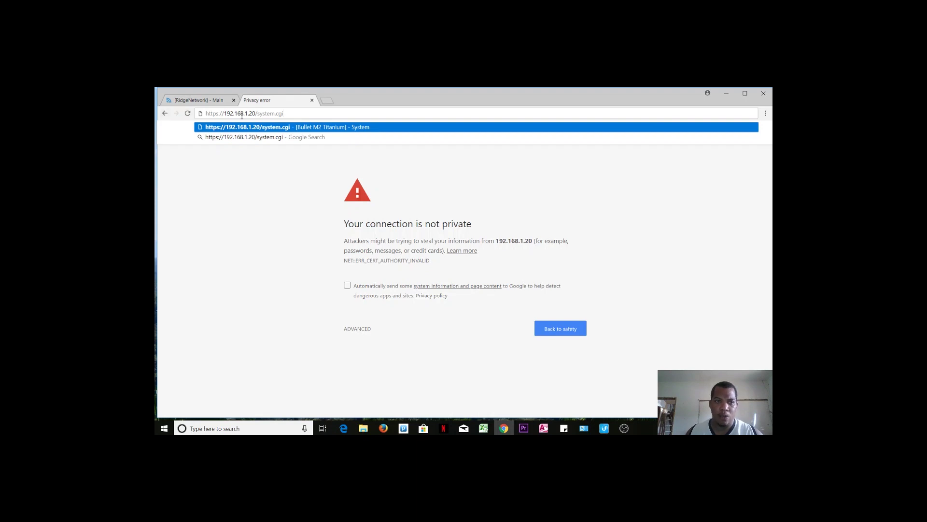
pyautogui.moveTo(258, 112); pyautogui.dragTo(313, 117)
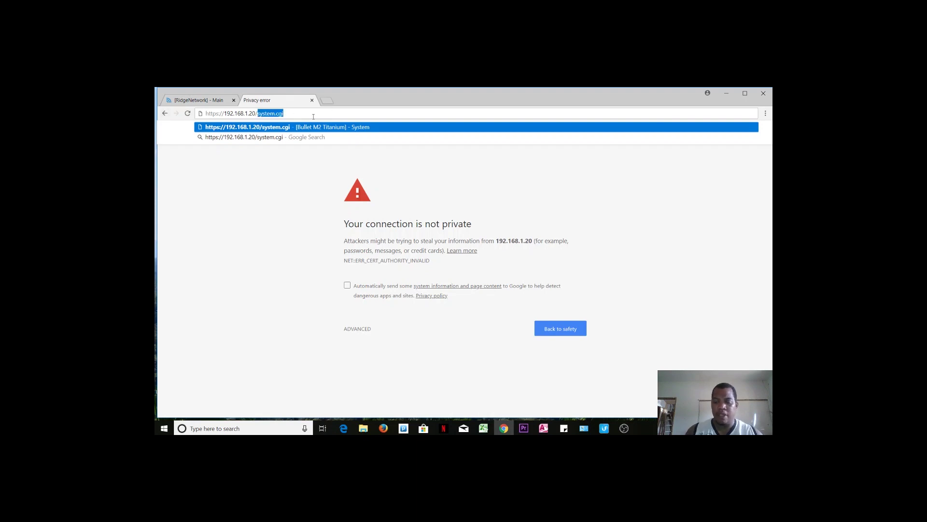
pyautogui.press('Escape')
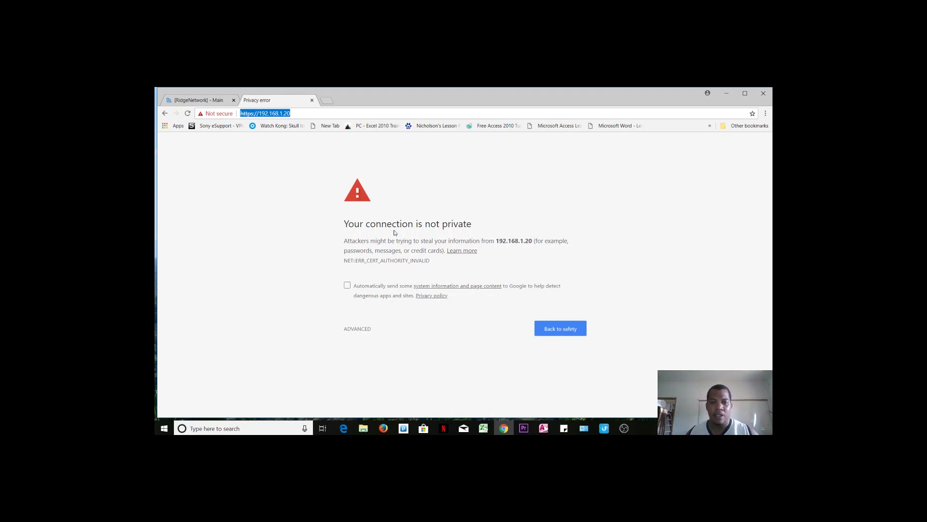
pyautogui.click(357, 329)
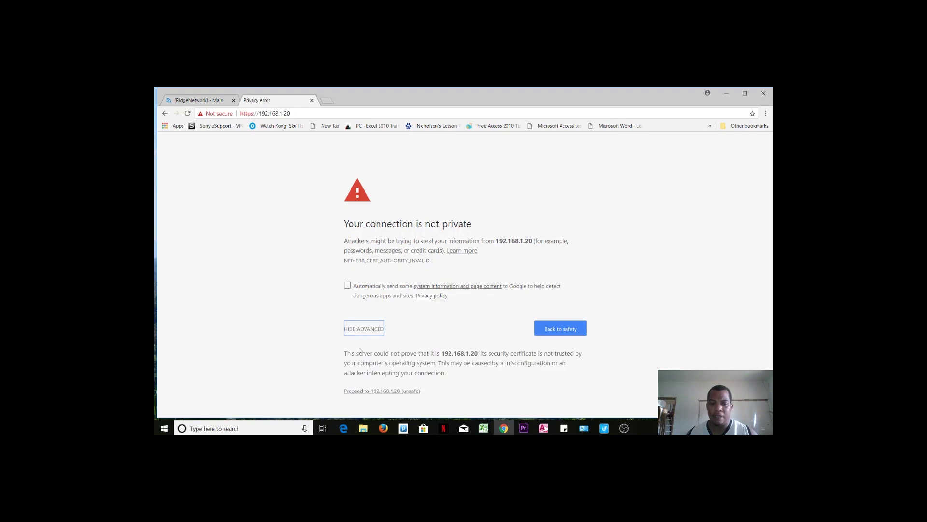
pyautogui.click(375, 391)
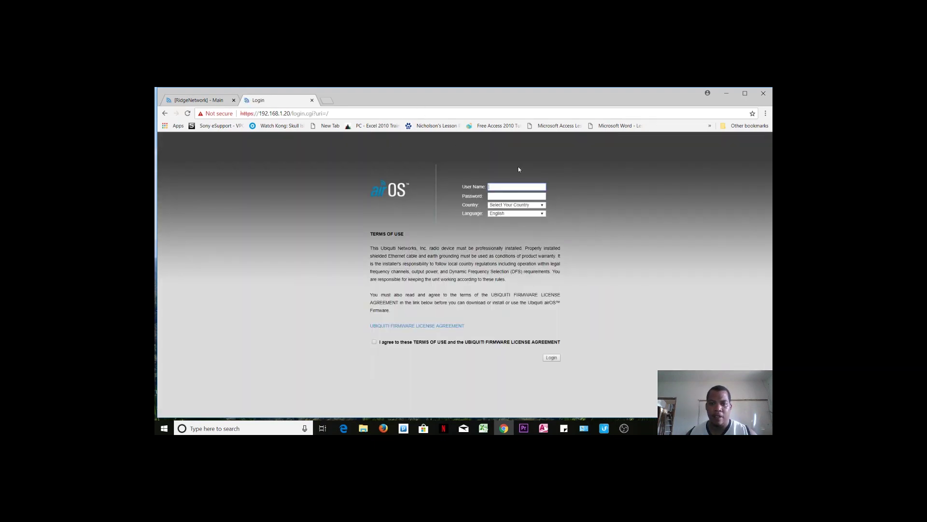
# Fill in the default user name, choose United States as country, and log in.
pyautogui.click(507, 185)
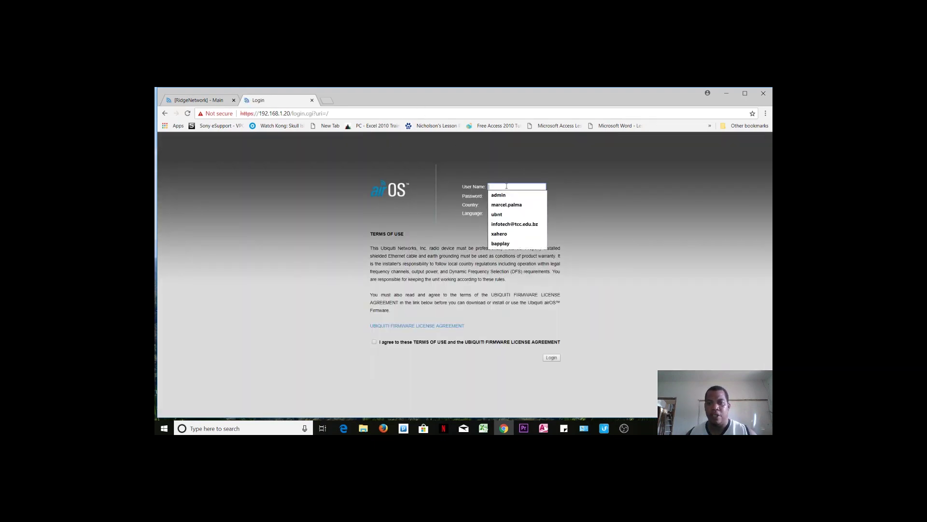
pyautogui.click(370, 170)
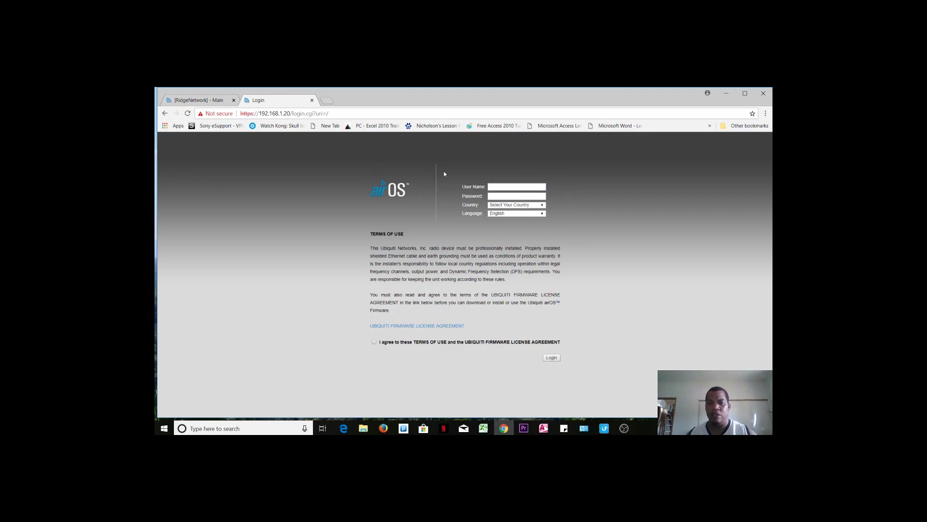
pyautogui.click(489, 186)
pyautogui.write('ubnt')
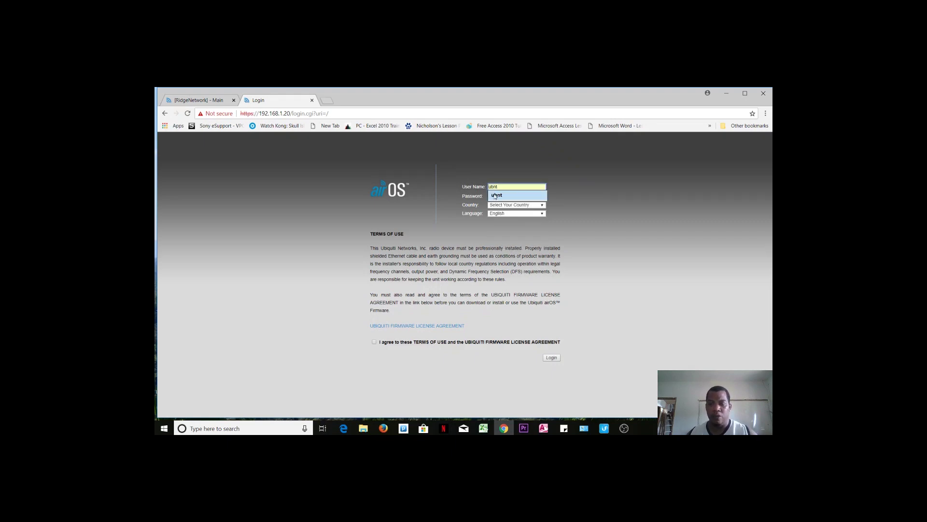
pyautogui.click(494, 195)
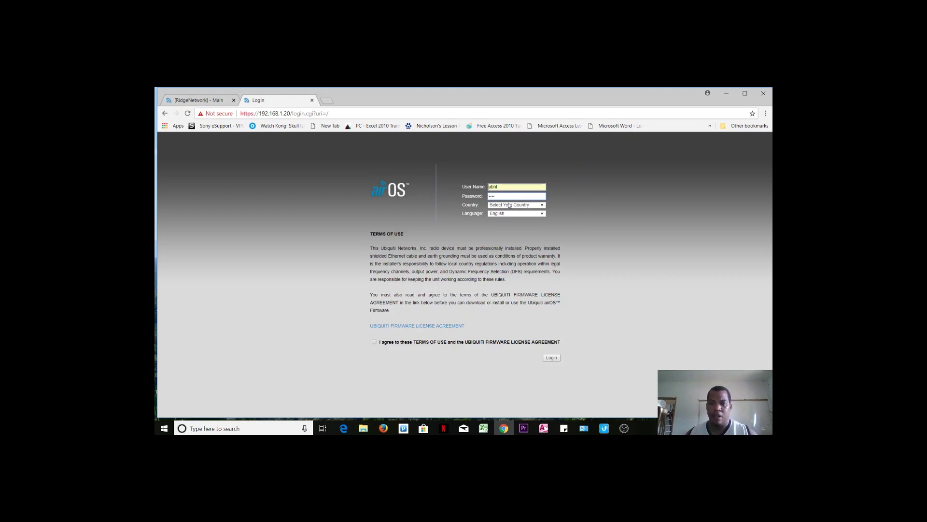
pyautogui.click(542, 206)
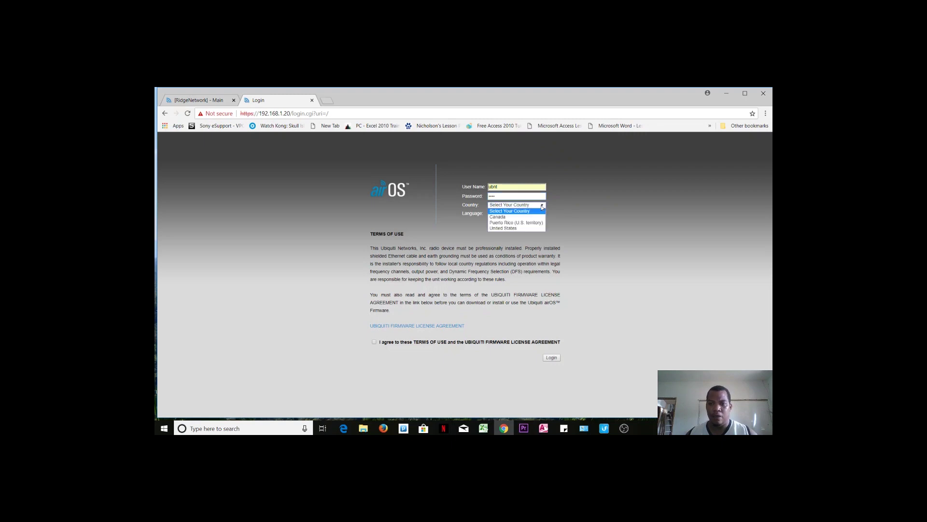
pyautogui.click(507, 228)
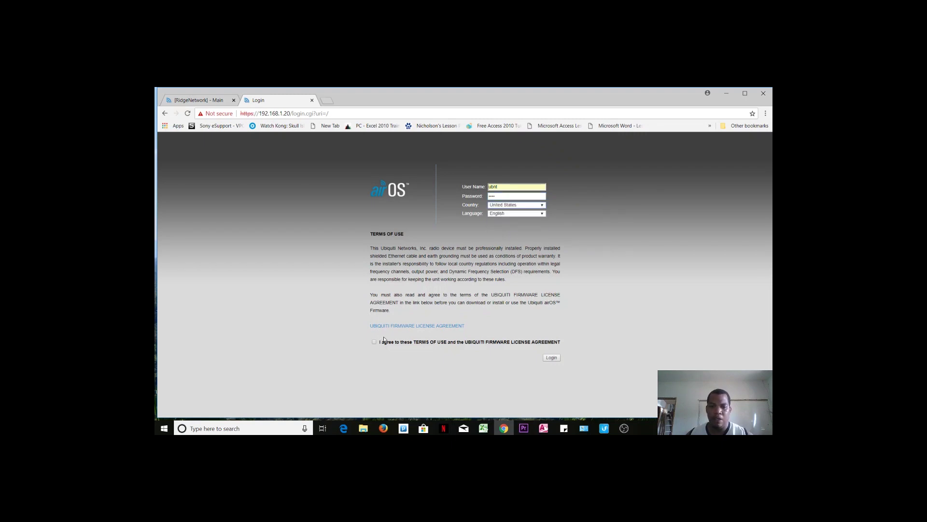
pyautogui.click(550, 358)
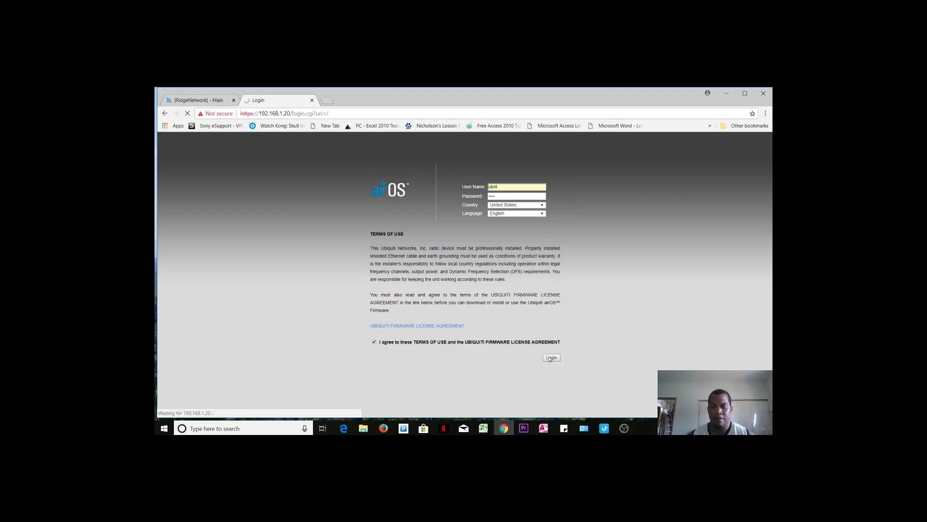
pyautogui.press('XF86AudioRaiseVolume')
pyautogui.press('XF86AudioRaiseVolume')
pyautogui.press('XF86AudioRaiseVolume')
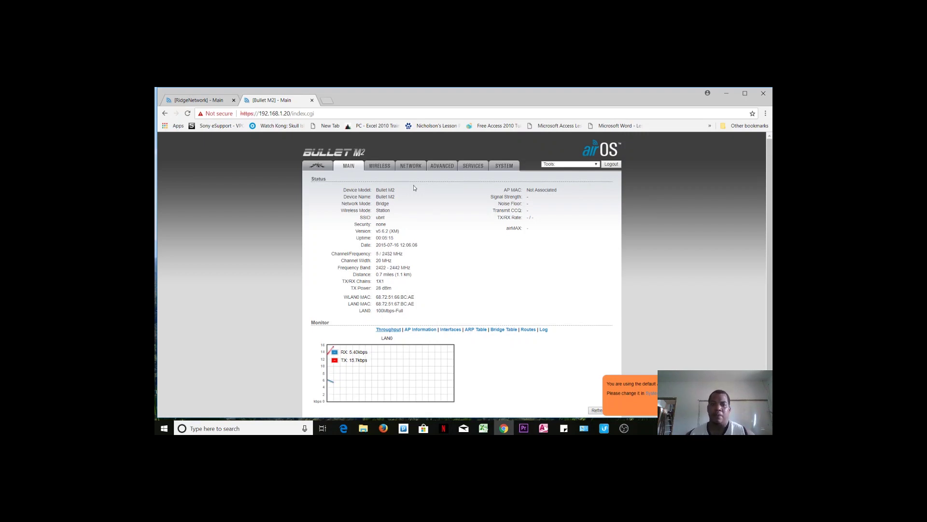
# On the Wireless page, switch Wireless Mode from Station to Access Point, then AP-Repeater.
pyautogui.click(385, 169)
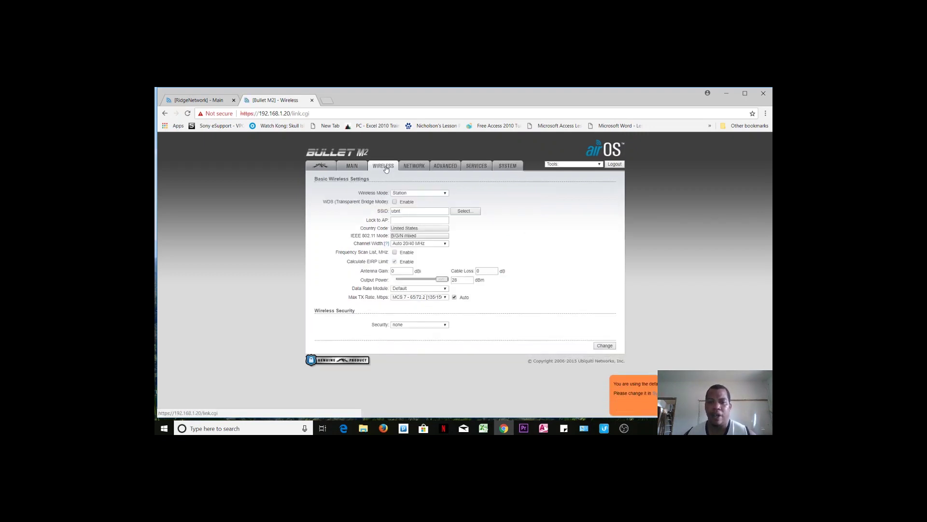
pyautogui.click(442, 194)
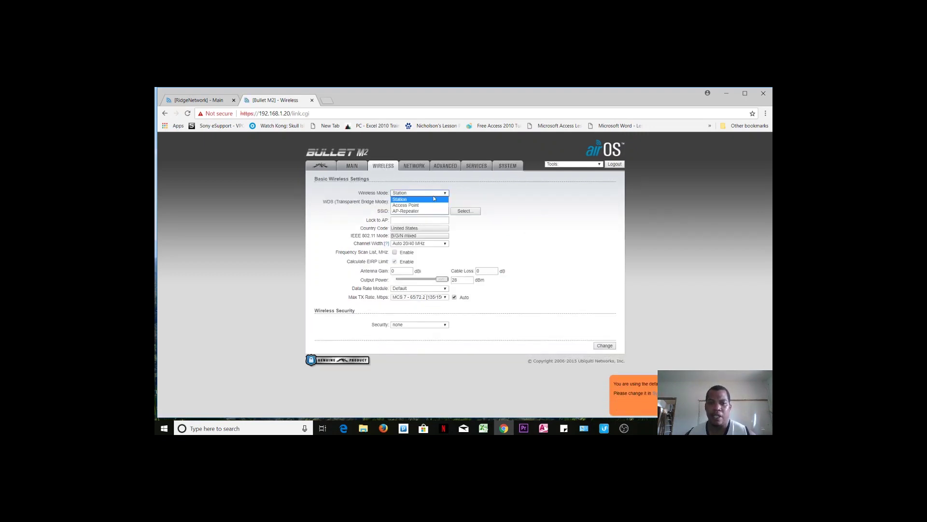
pyautogui.click(419, 206)
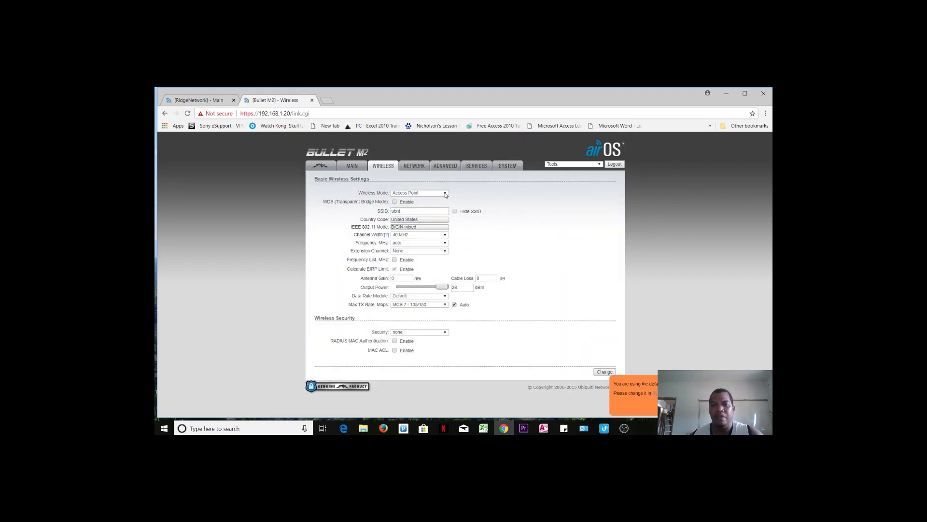
pyautogui.click(446, 194)
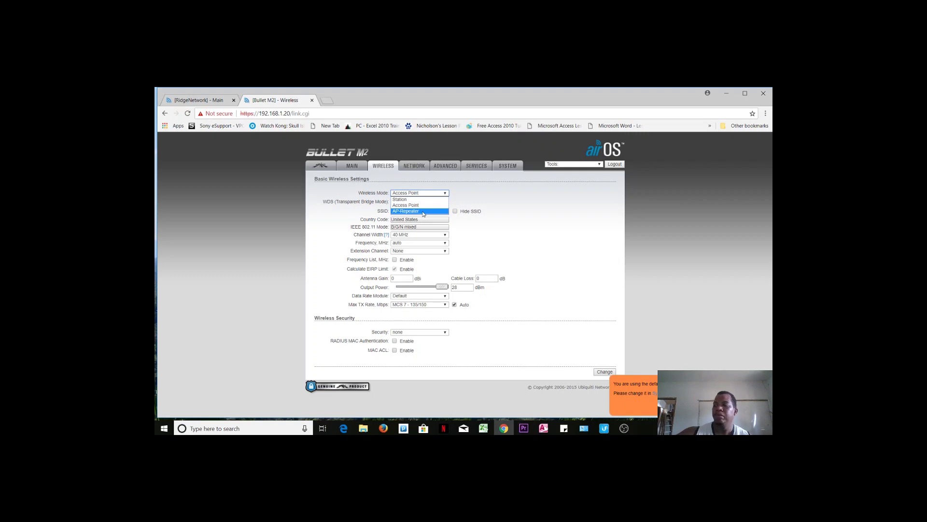
pyautogui.click(423, 211)
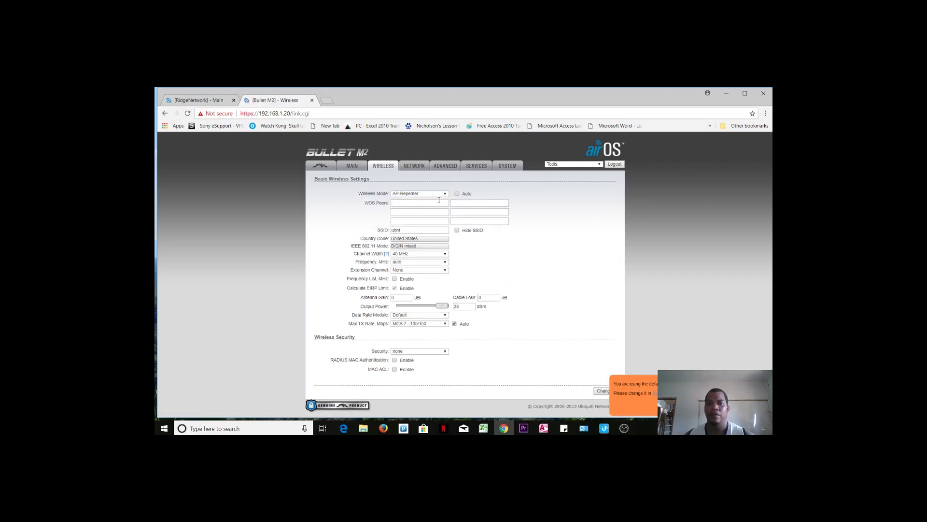
# Set Wireless Mode back to Access Point and enable WDS transparent bridge mode.
pyautogui.click(444, 194)
pyautogui.click(420, 203)
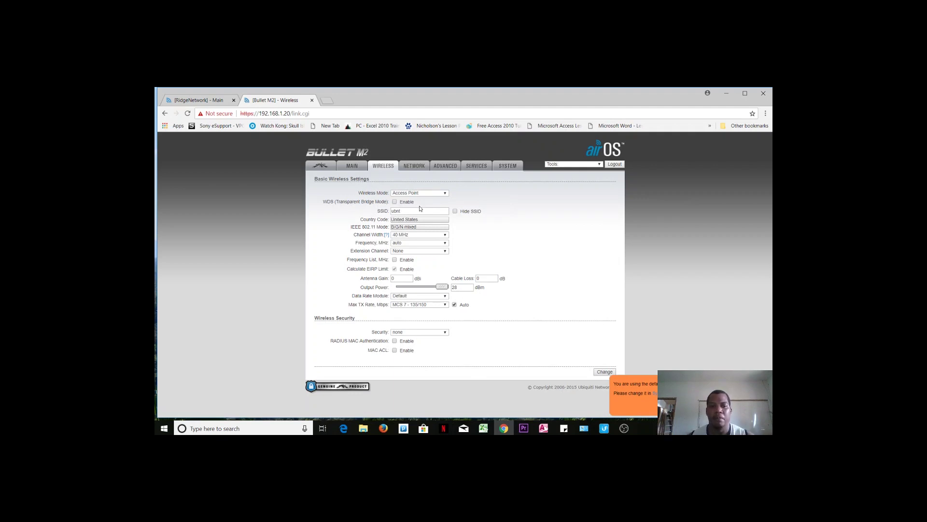
pyautogui.click(394, 202)
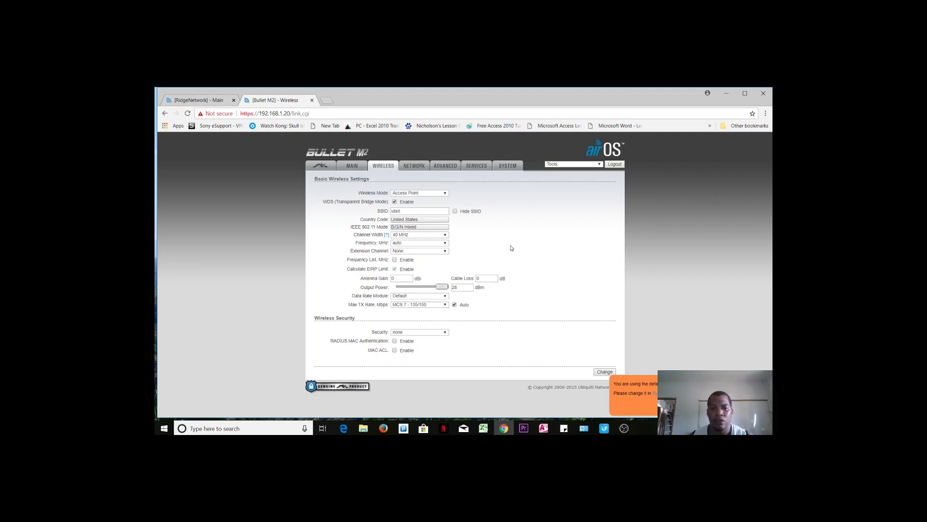
# Set the SSID to AgroTourism and the Channel Width to 20 MHz.
pyautogui.click(403, 211)
pyautogui.moveTo(403, 211); pyautogui.dragTo(383, 218)
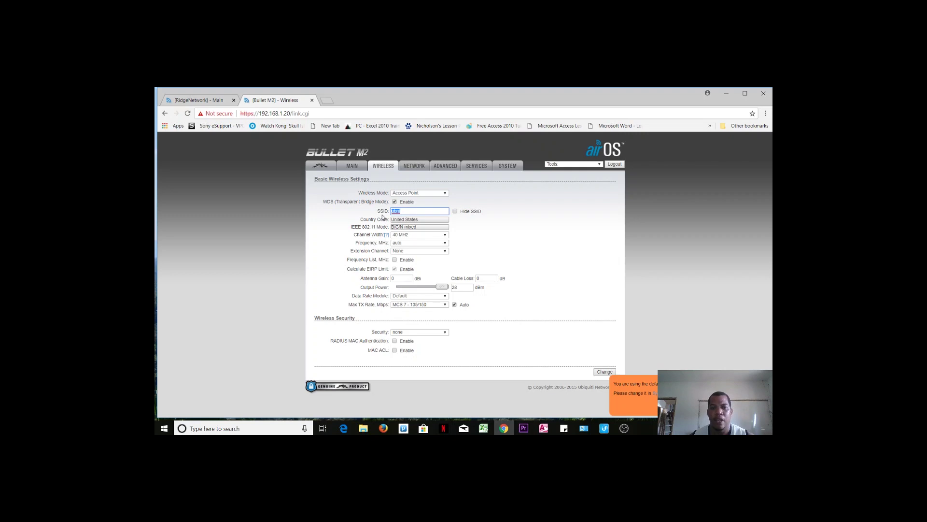
pyautogui.write('AgroTourism')
pyautogui.click(408, 219)
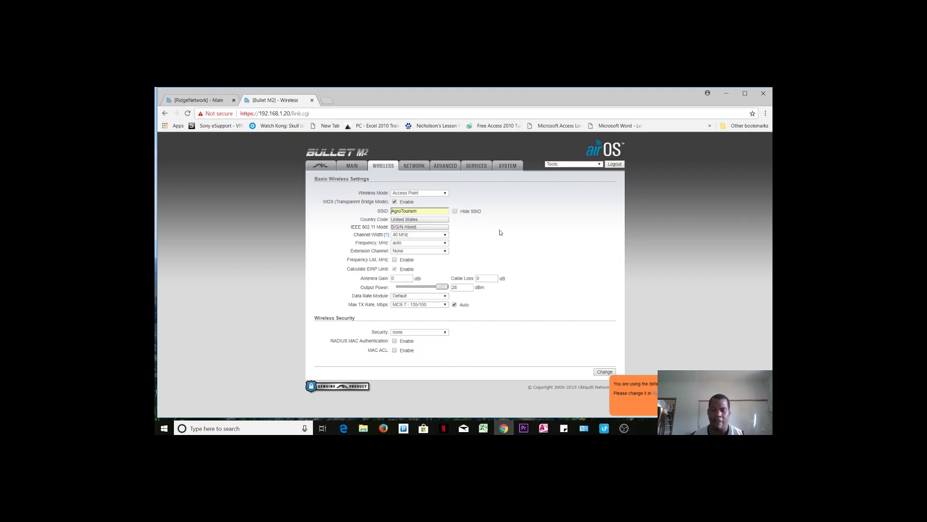
pyautogui.click(446, 237)
pyautogui.click(413, 252)
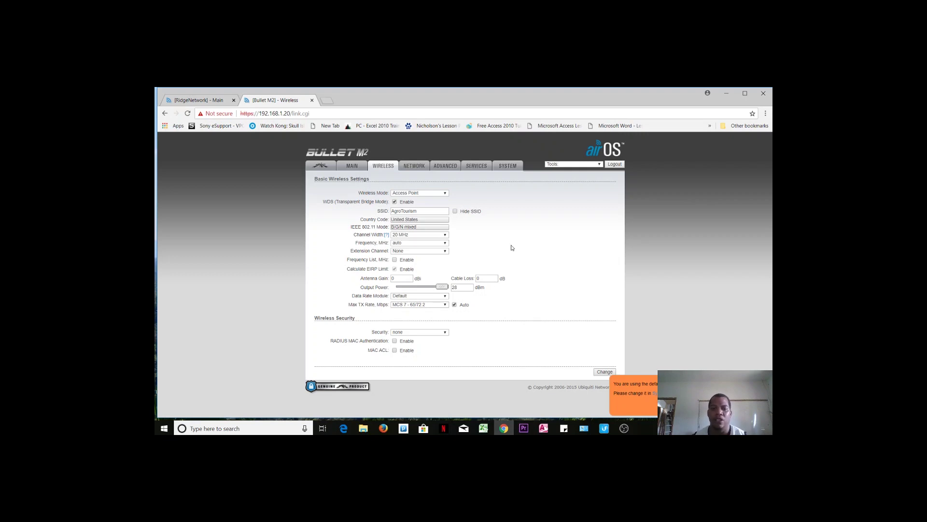
# Set the antenna gain to 16 dBi.
pyautogui.click(392, 279)
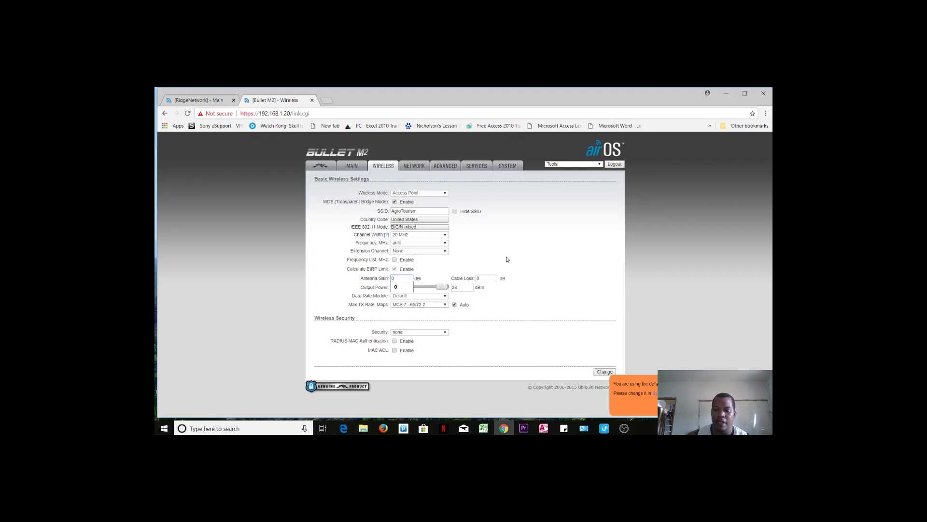
pyautogui.press('Num_Lock')
pyautogui.write('16')
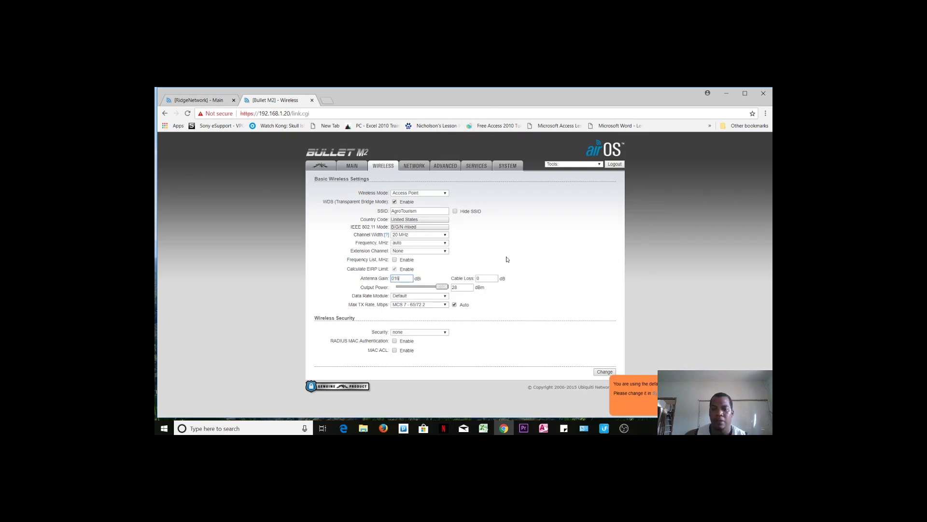
pyautogui.press('BackSpace')
pyautogui.press('BackSpace')
pyautogui.press('BackSpace')
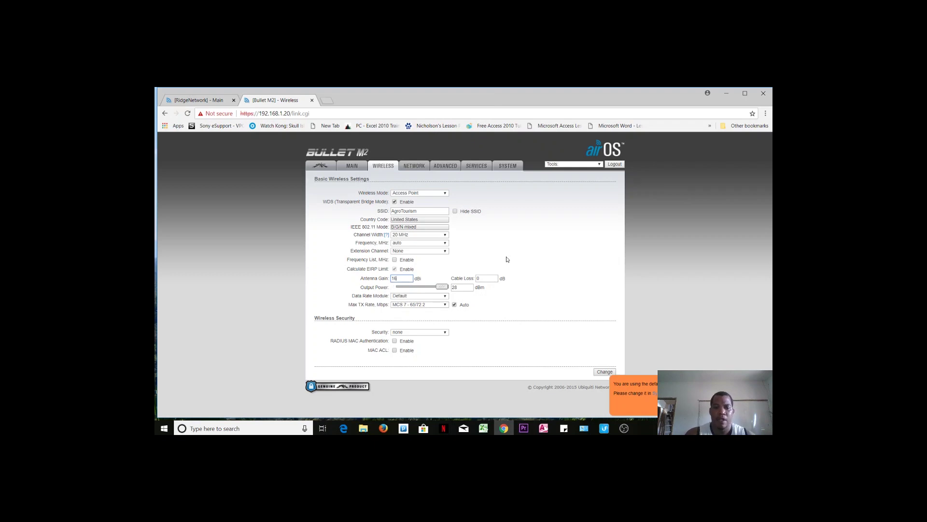
pyautogui.write('16')
pyautogui.click(560, 275)
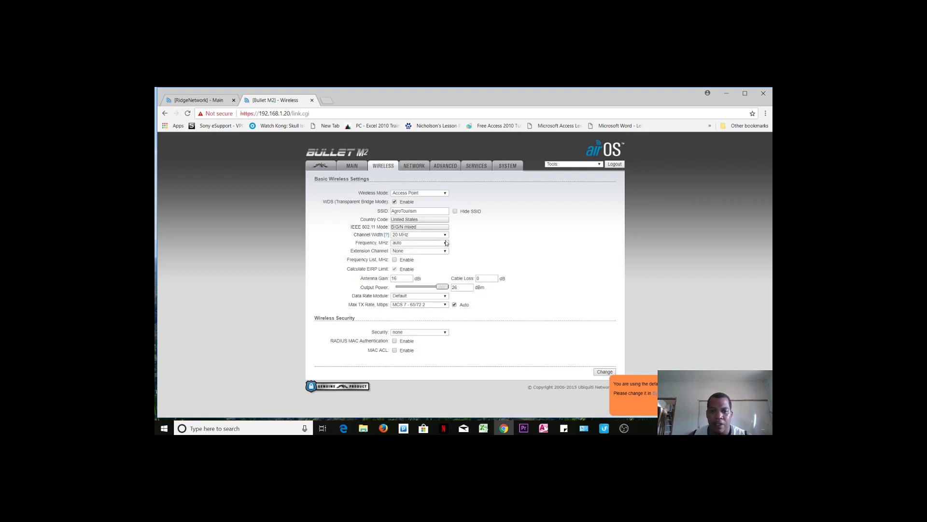
# Leave the frequency on auto and submit the wireless changes.
pyautogui.click(445, 244)
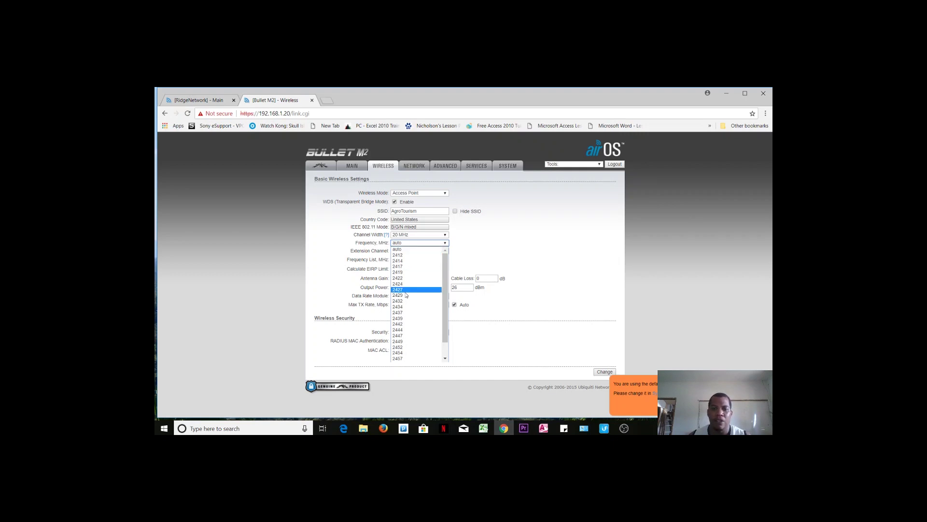
pyautogui.click(476, 246)
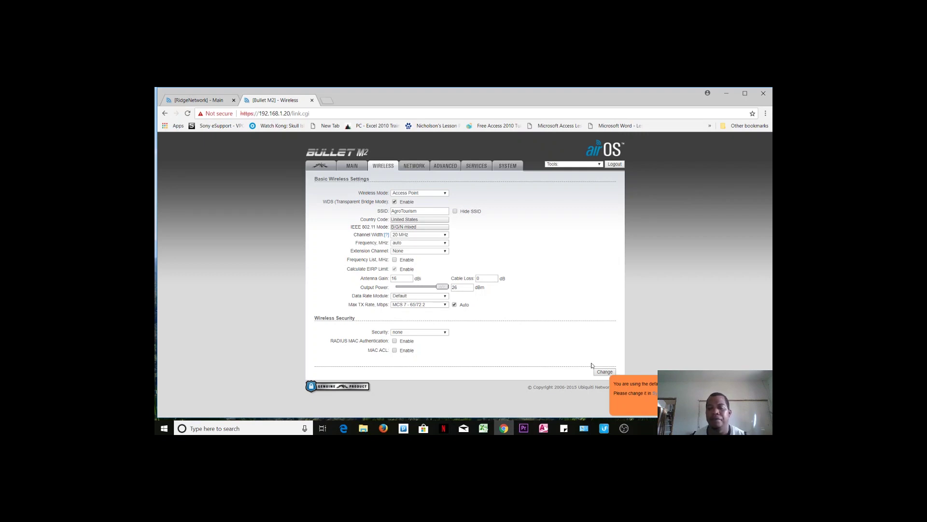
pyautogui.click(604, 372)
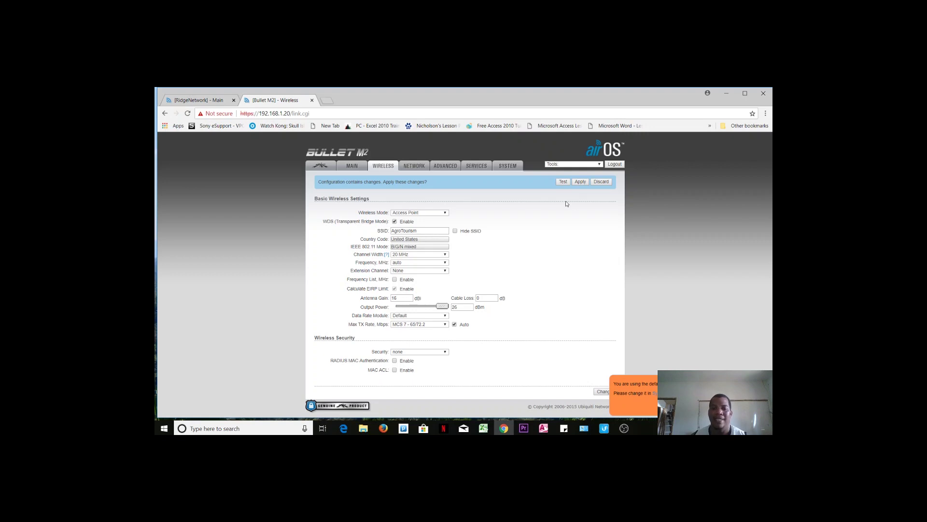
pyautogui.click(408, 165)
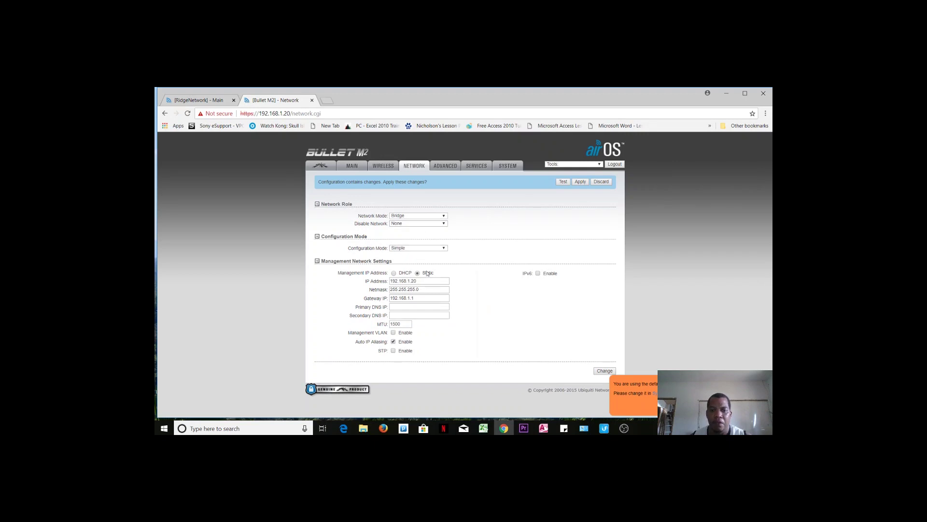
# Change the management IP address from 192.168.1.20 to 192.168.1.32 and submit it.
pyautogui.moveTo(411, 282); pyautogui.dragTo(430, 283)
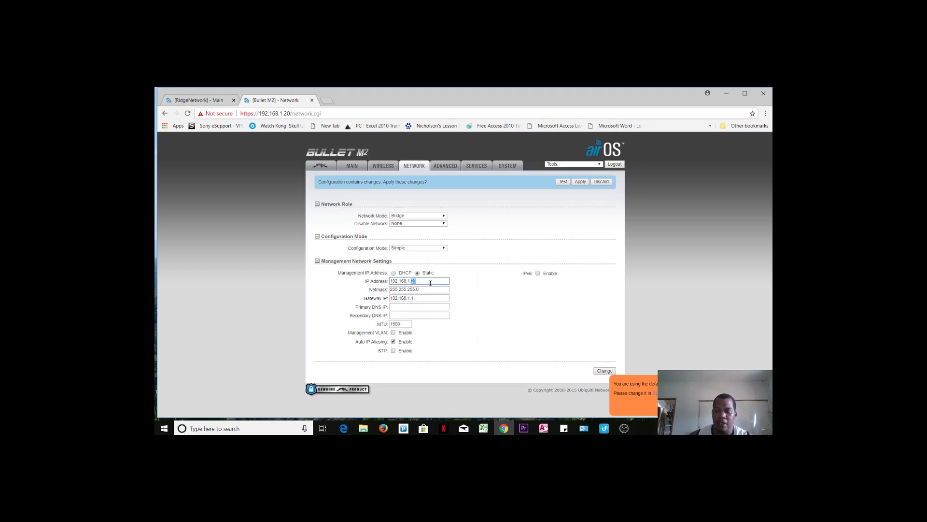
pyautogui.write('32')
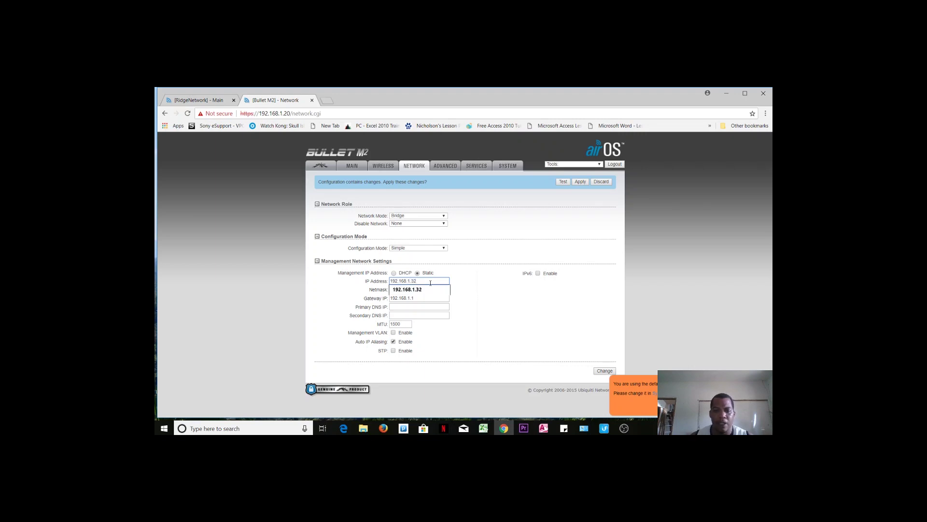
pyautogui.click(427, 288)
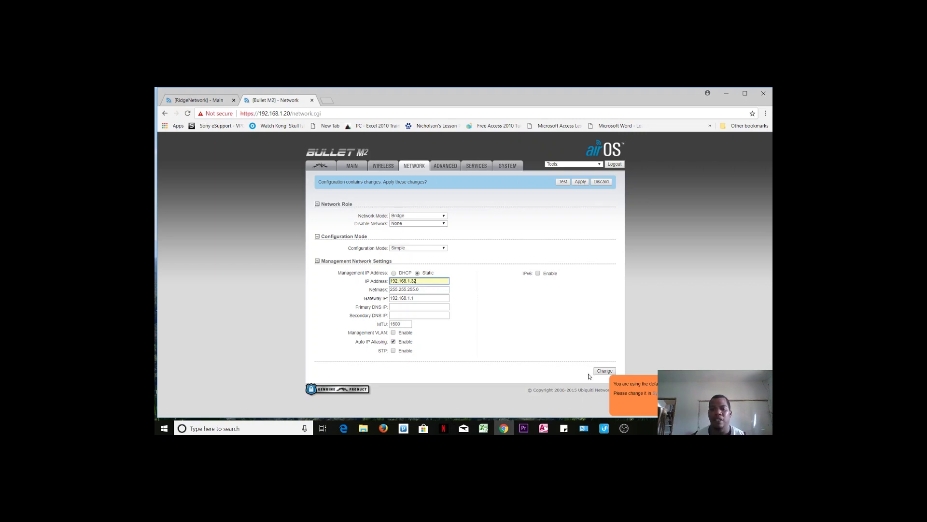
pyautogui.click(598, 372)
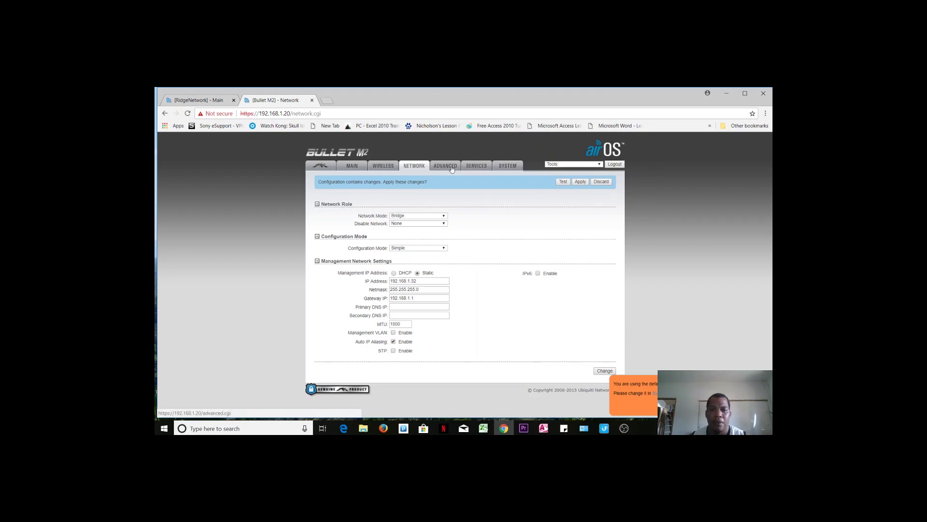
pyautogui.click(510, 166)
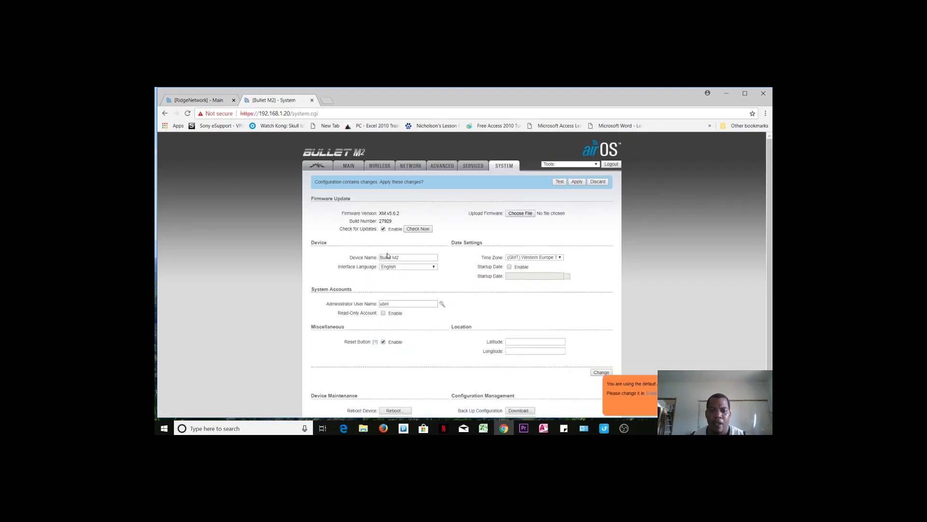
# Rename the device to Bullet M2 Agro and change the administrator user name from ubnt to admin.
pyautogui.click(401, 259)
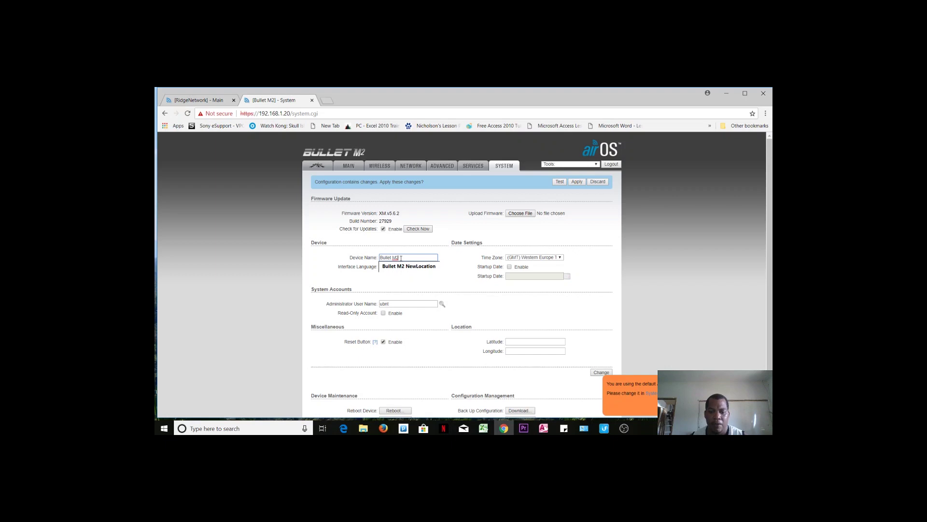
pyautogui.write('Agro')
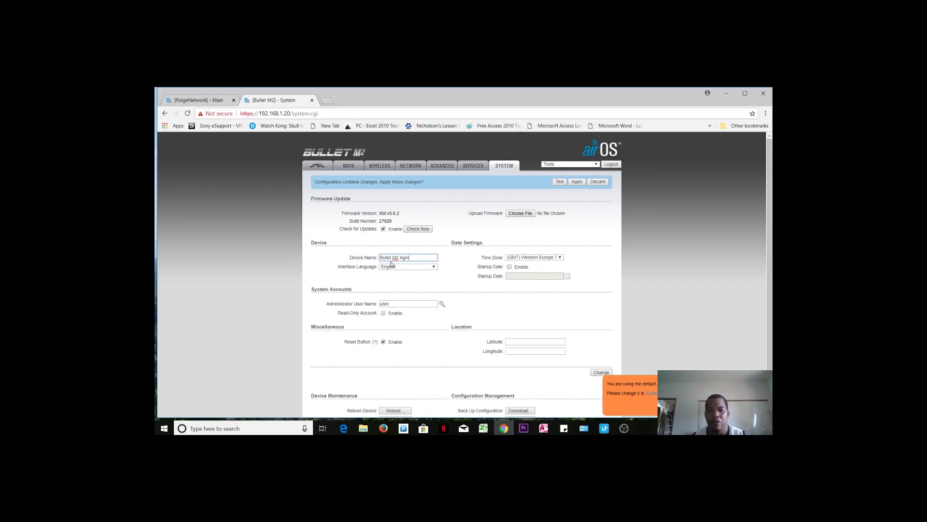
pyautogui.click(359, 303)
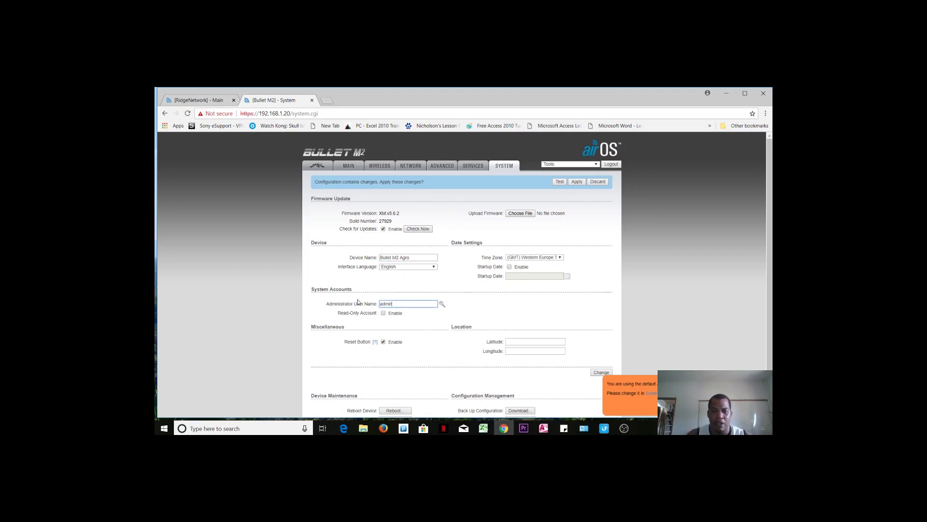
pyautogui.write('adm')
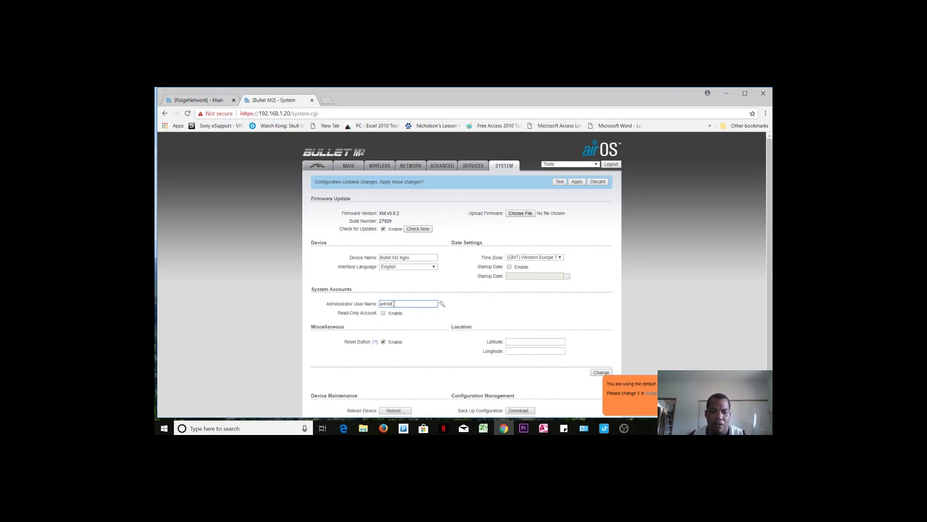
pyautogui.moveTo(393, 304); pyautogui.dragTo(374, 304)
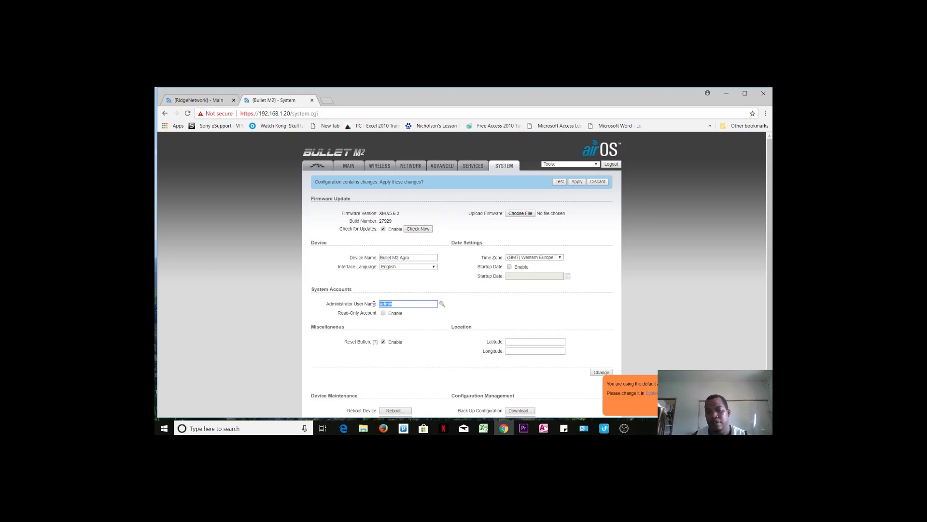
pyautogui.click(442, 304)
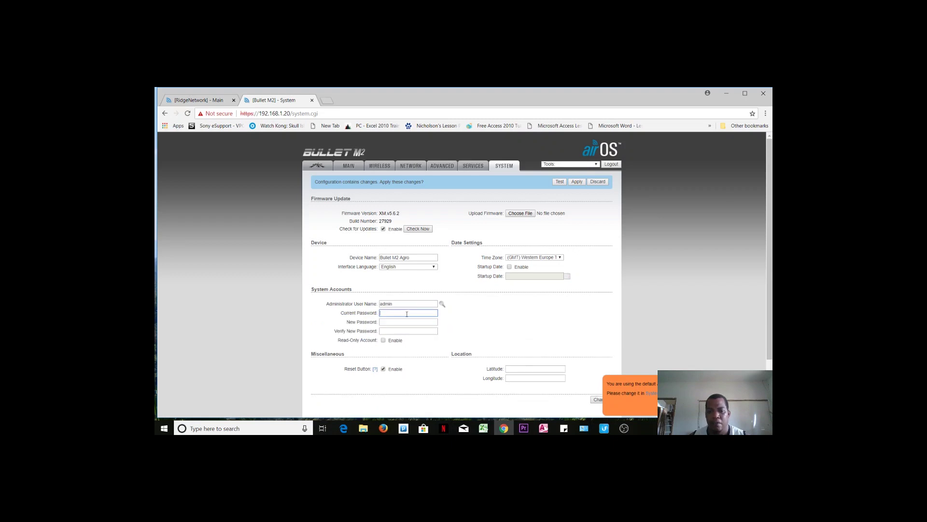
# Enter the current and new administrator passwords and submit the change.
pyautogui.write('u')
pyautogui.press('Tab')
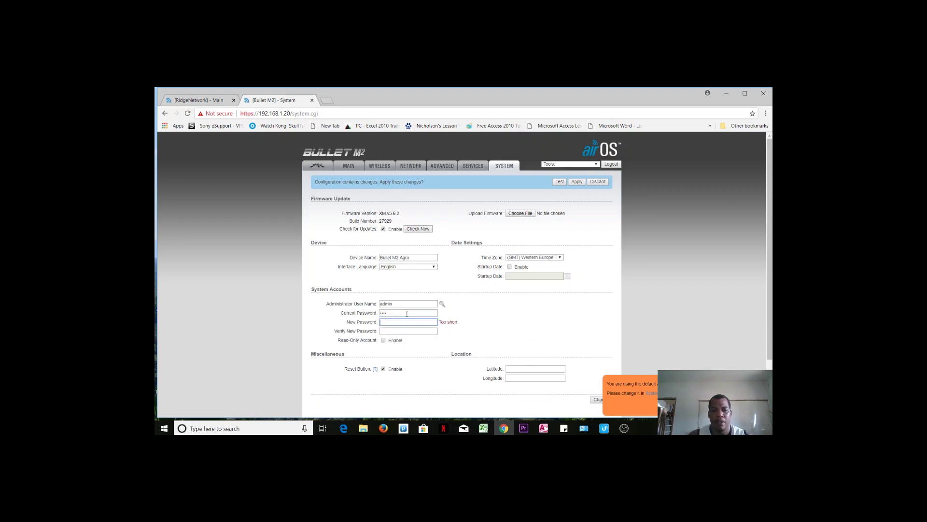
pyautogui.write('ab')
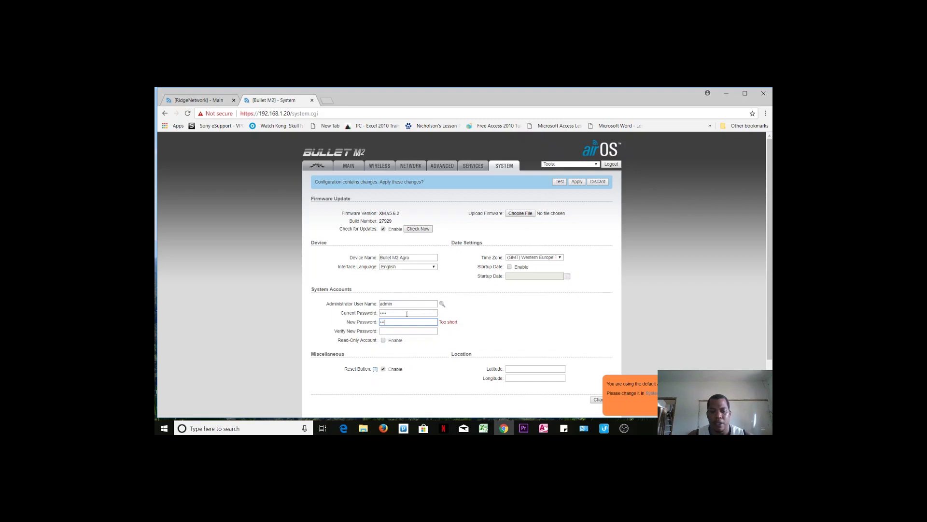
pyautogui.write('cde')
pyautogui.press('Tab')
pyautogui.write('cde')
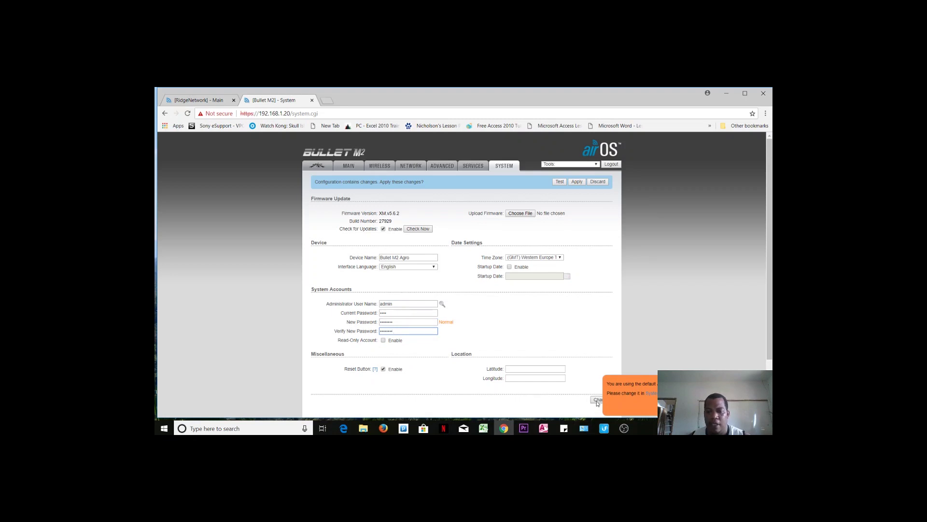
pyautogui.click(597, 400)
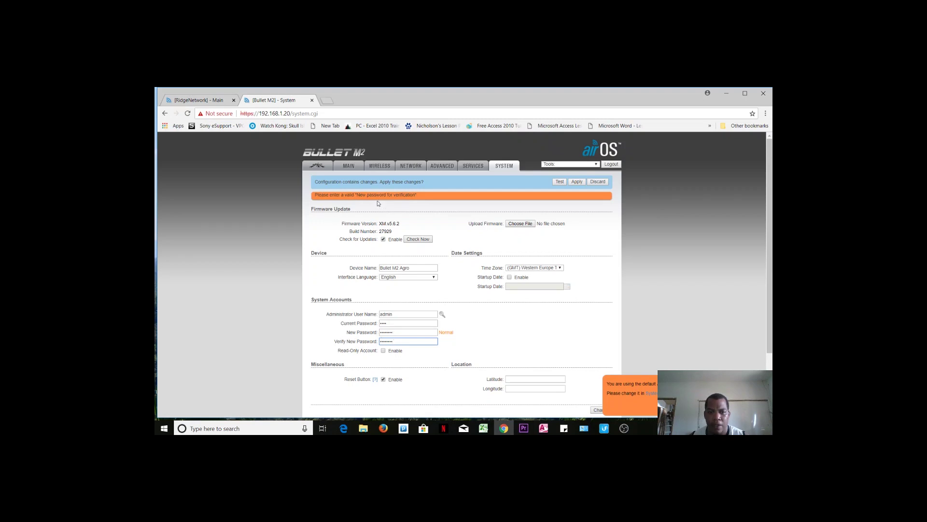
# Retype the new password to fix the mismatch and save the system settings.
pyautogui.hotkey('shift', 'Tab')
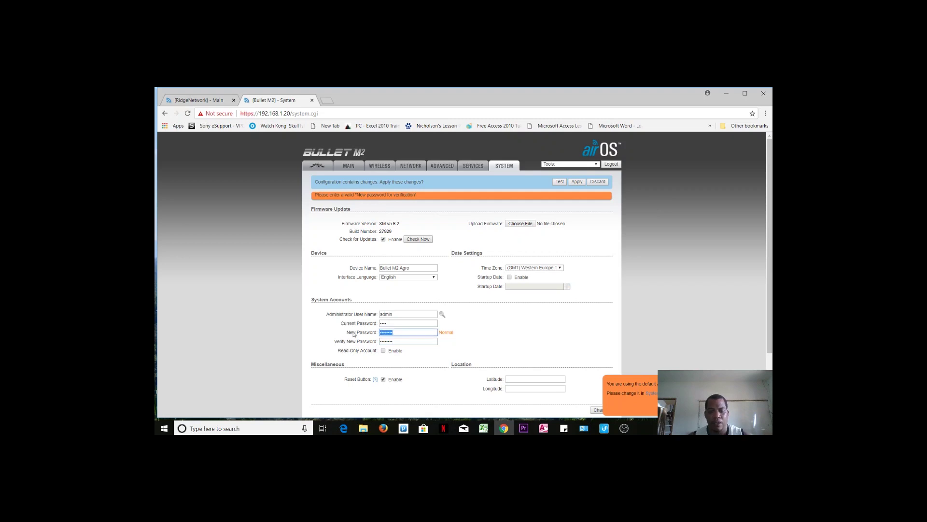
pyautogui.write('admin12')
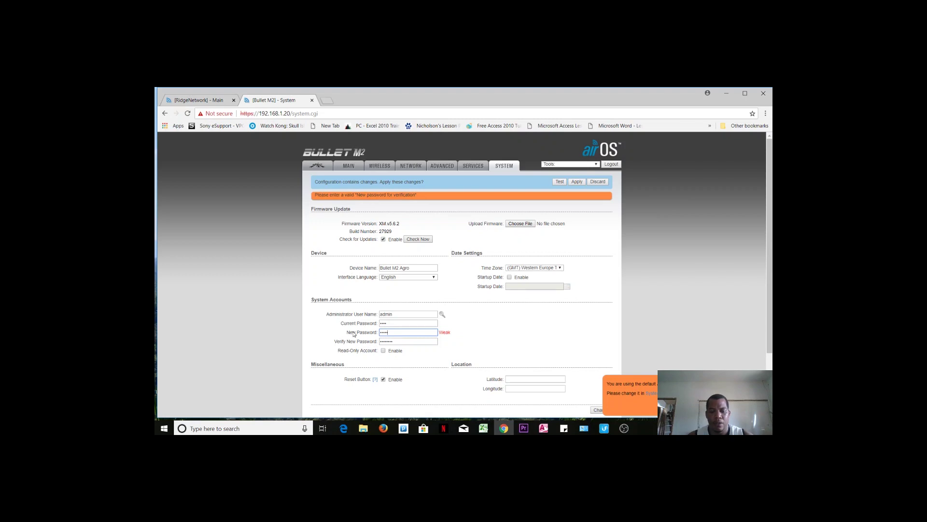
pyautogui.write('3')
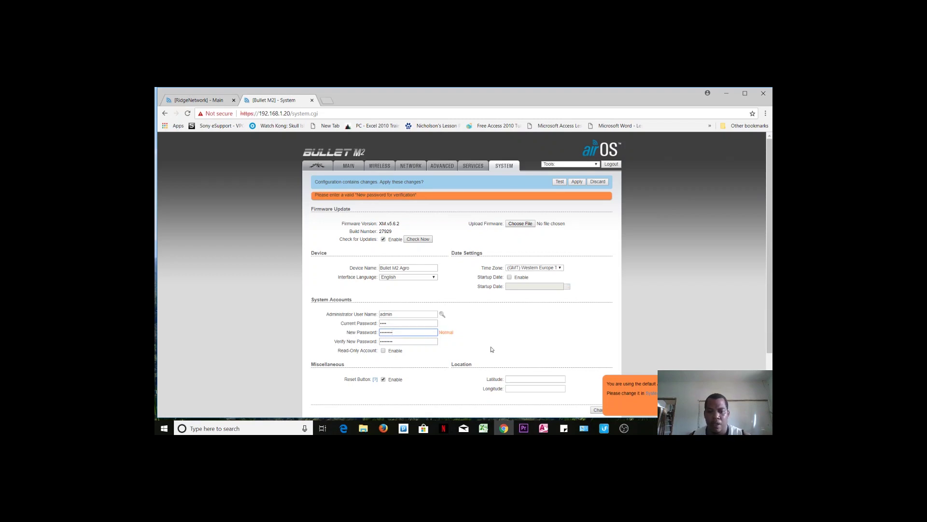
pyautogui.click(599, 410)
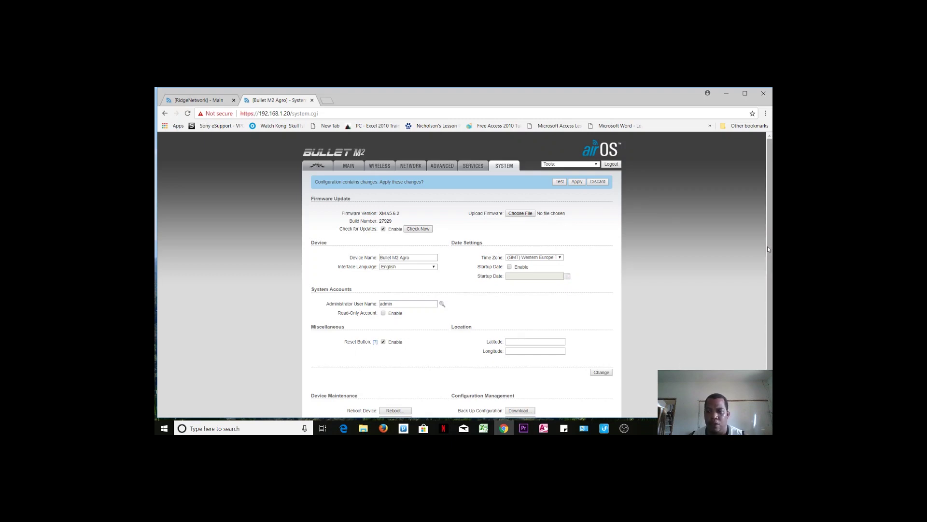
pyautogui.scroll(-2, 767, 246)
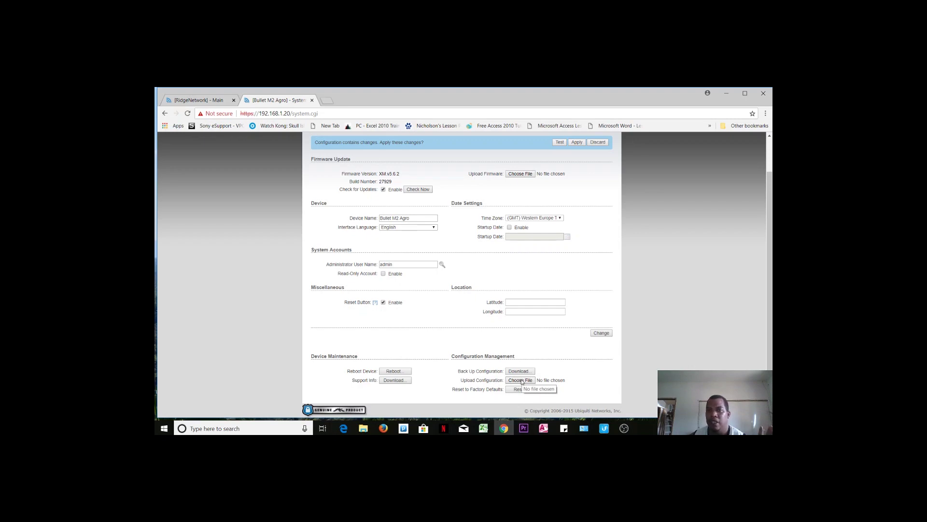
pyautogui.scroll(1, 636, 313)
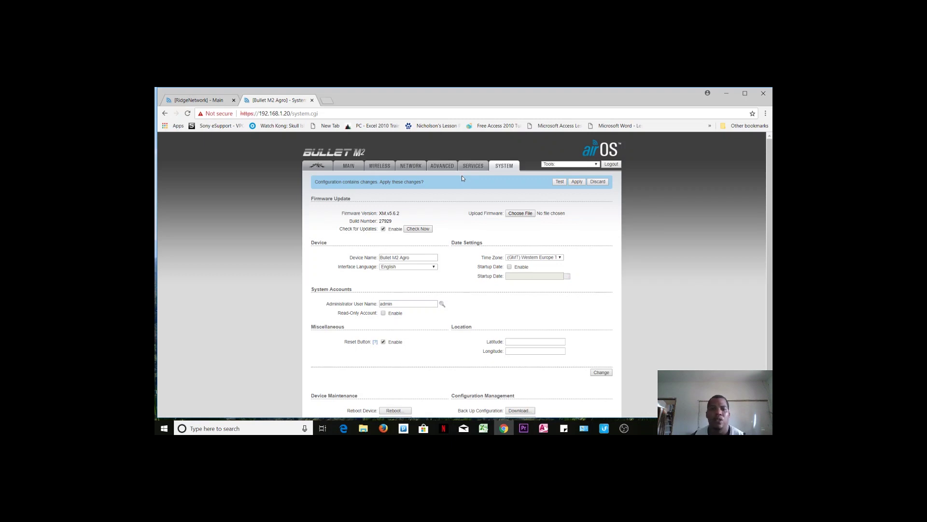
# Untick airMAX Enable on the airMAX tab and submit the change.
pyautogui.click(324, 167)
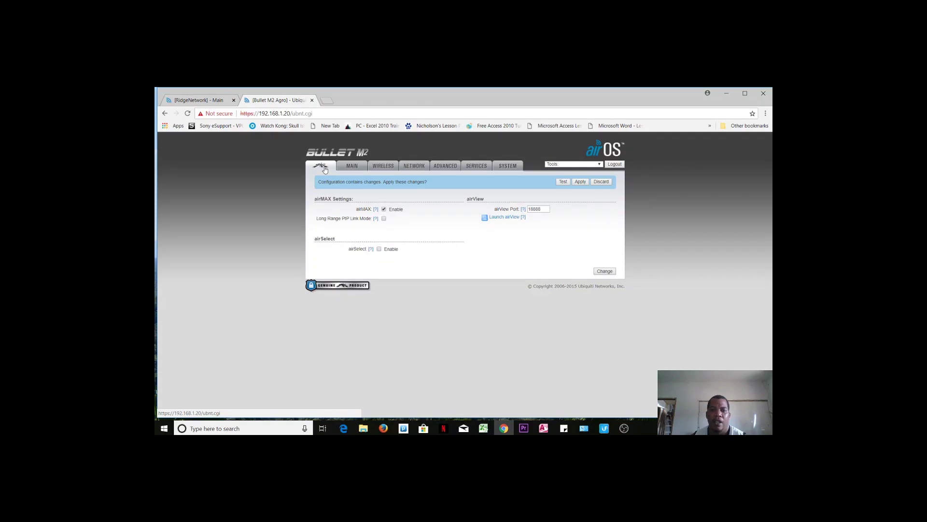
pyautogui.click(384, 209)
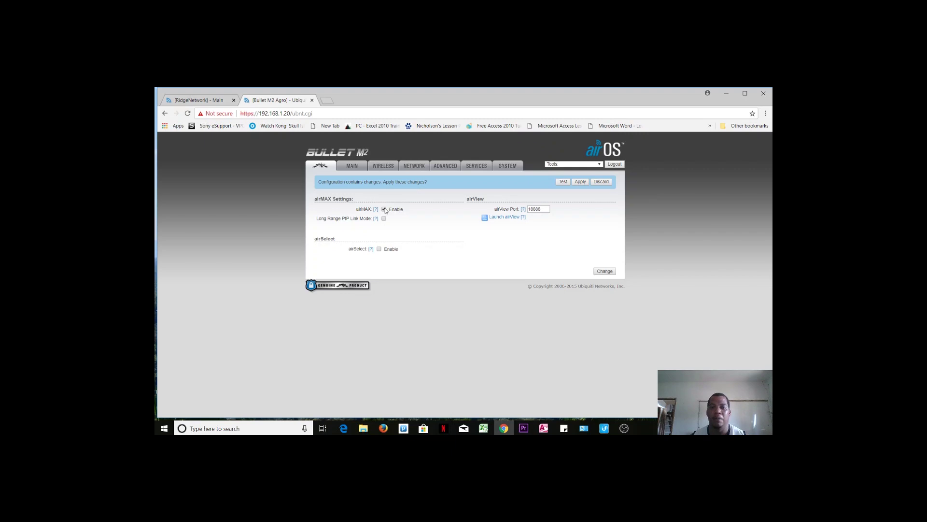
pyautogui.click(384, 209)
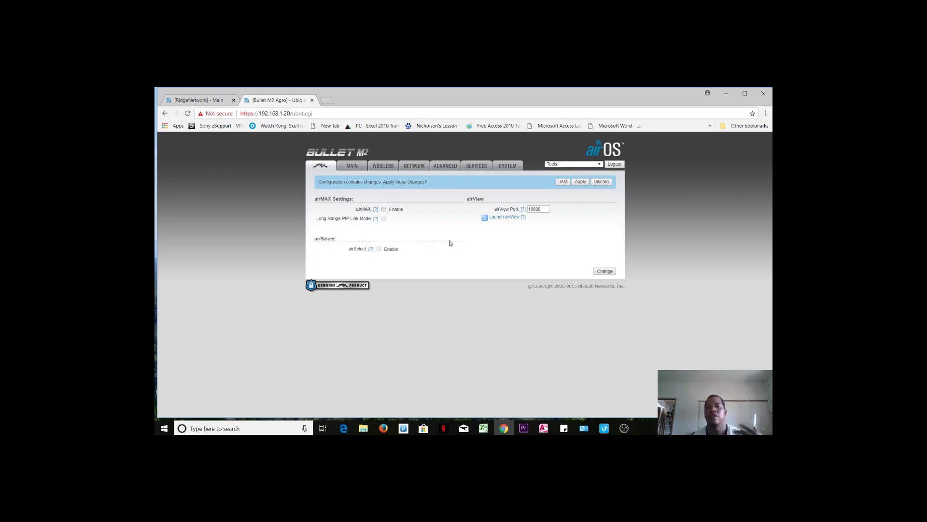
pyautogui.click(599, 272)
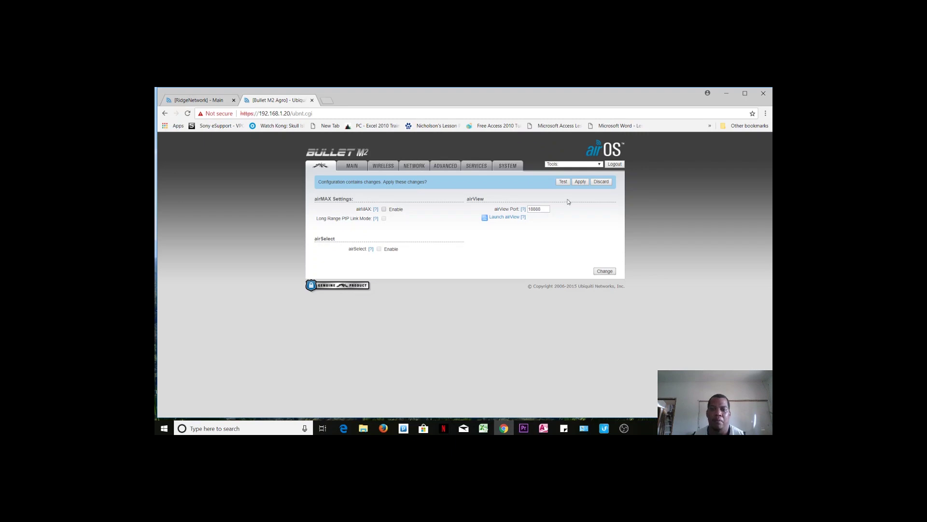
pyautogui.click(359, 169)
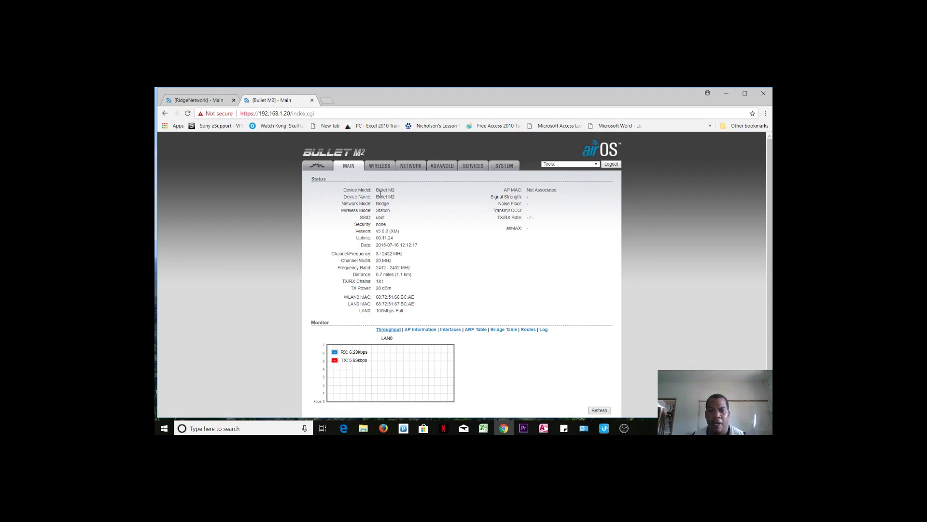
# Review the Wireless and Network pages, then go to the System page.
pyautogui.click(378, 166)
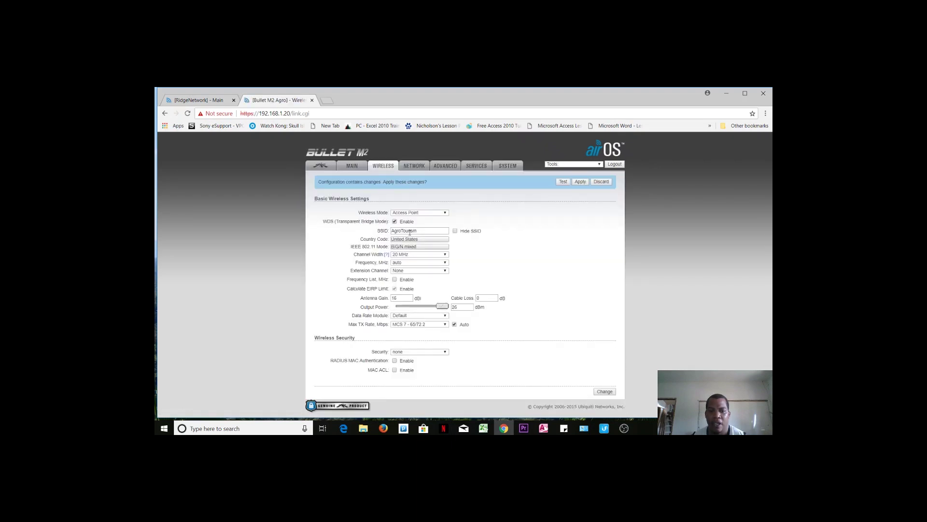
pyautogui.click(414, 166)
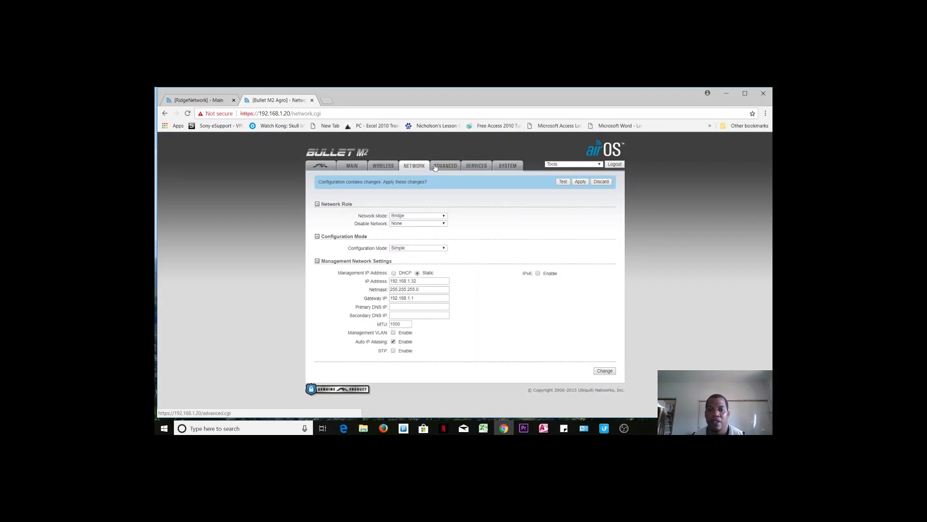
pyautogui.click(508, 166)
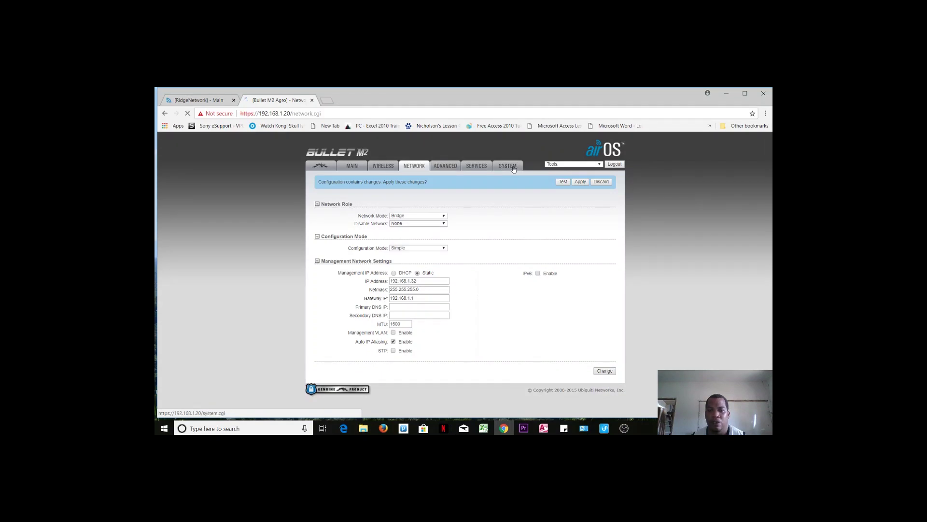